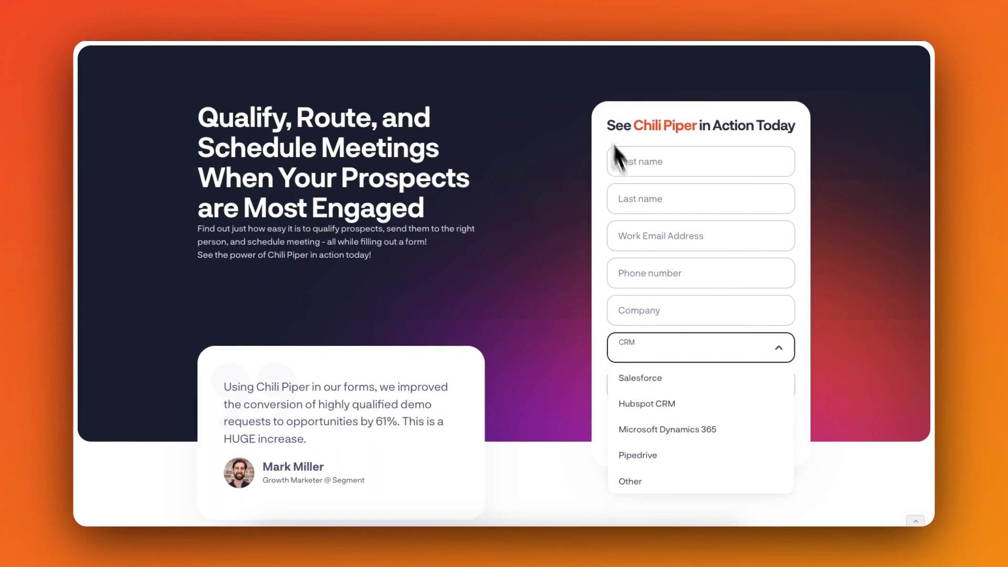
Dismiss the CRM list and set the company size to 1.5K-5K.
{"action": "left_click", "coordinate": [648, 307]}
{"action": "left_click", "coordinate": [646, 340]}
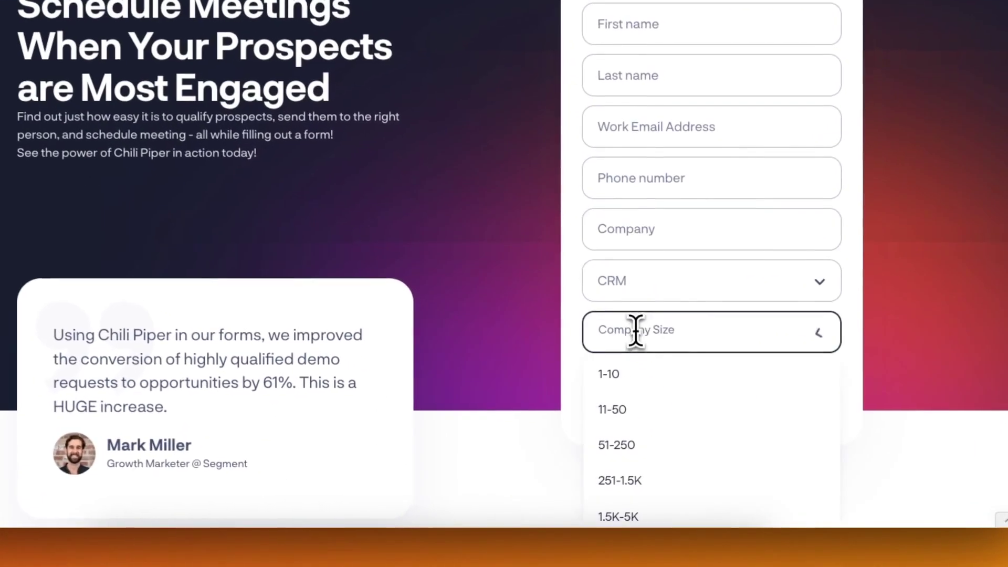
{"action": "scroll", "coordinate": [640, 331], "scroll_direction": "down", "scroll_amount": 1}
{"action": "scroll", "coordinate": [638, 330], "scroll_direction": "down", "scroll_amount": 1}
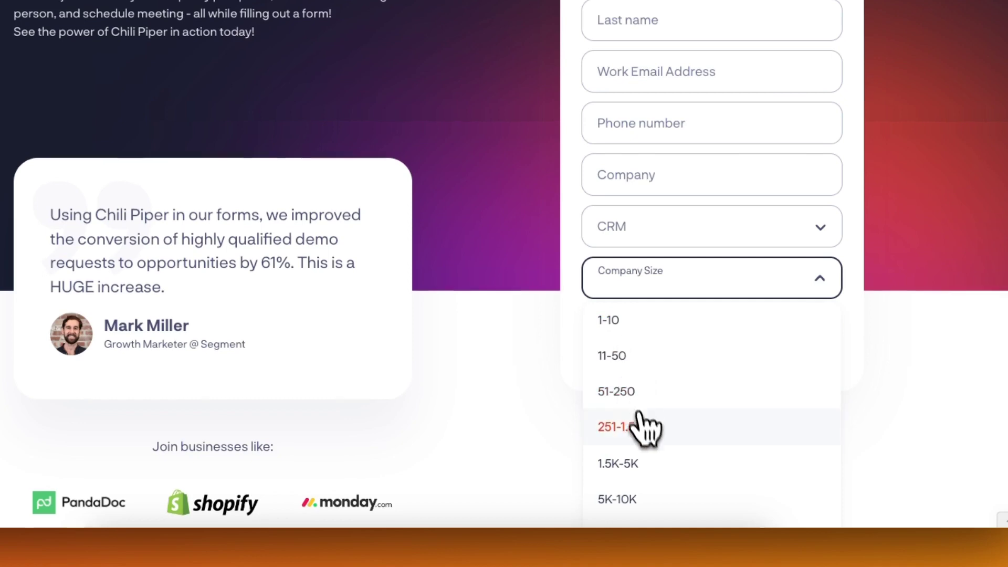
{"action": "scroll", "coordinate": [645, 428], "scroll_direction": "up", "scroll_amount": 1}
{"action": "left_click", "coordinate": [646, 497]}
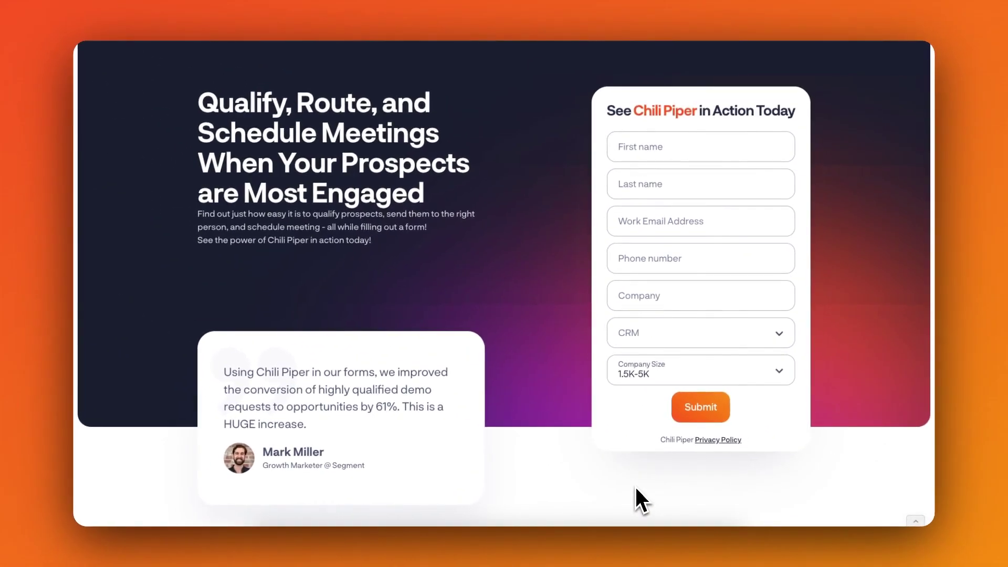
{"action": "left_click", "coordinate": [658, 375]}
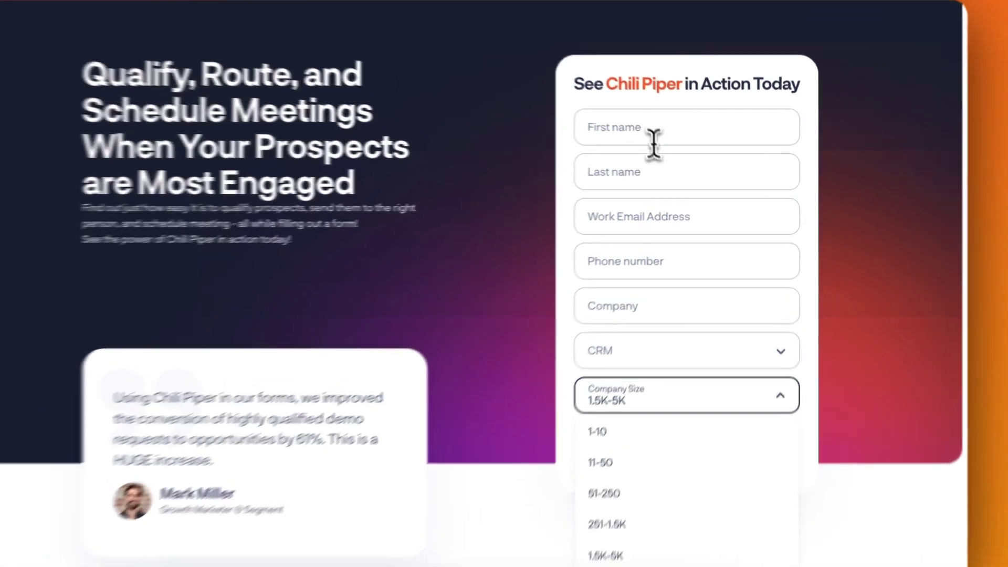
Enter the first name, last name and work email on the demo form.
{"action": "left_click", "coordinate": [654, 126]}
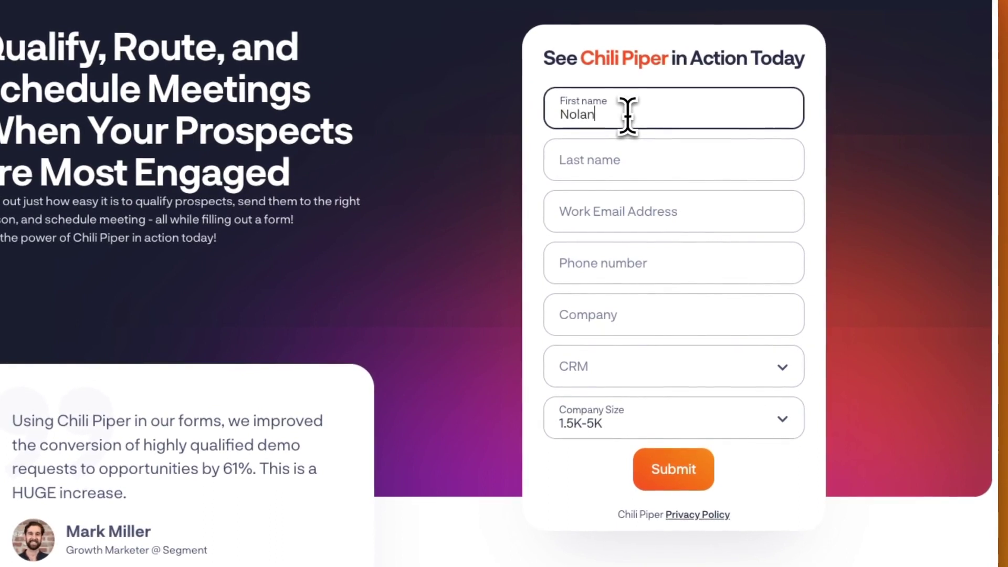
{"action": "key", "text": "Tab"}
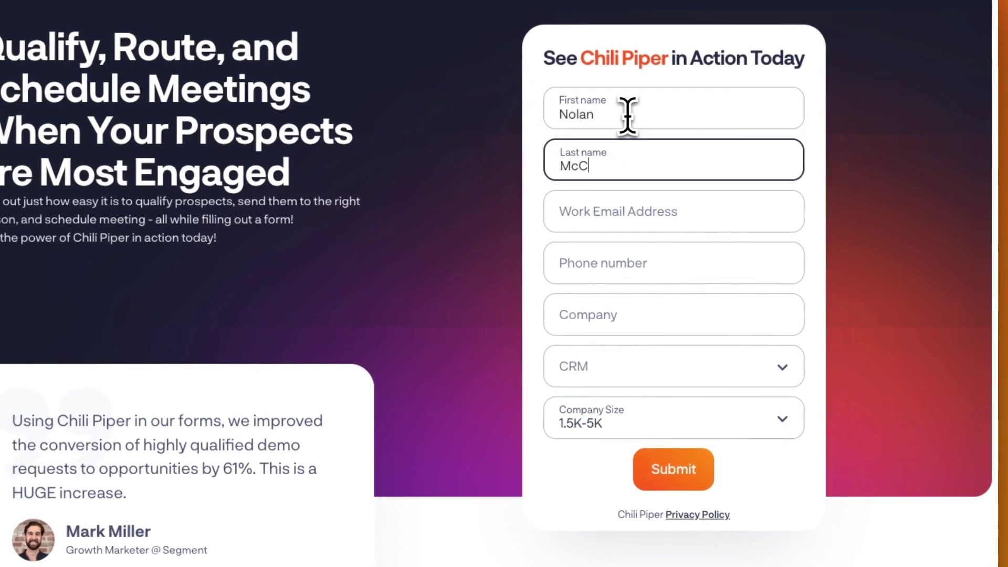
{"action": "key", "text": "Tab"}
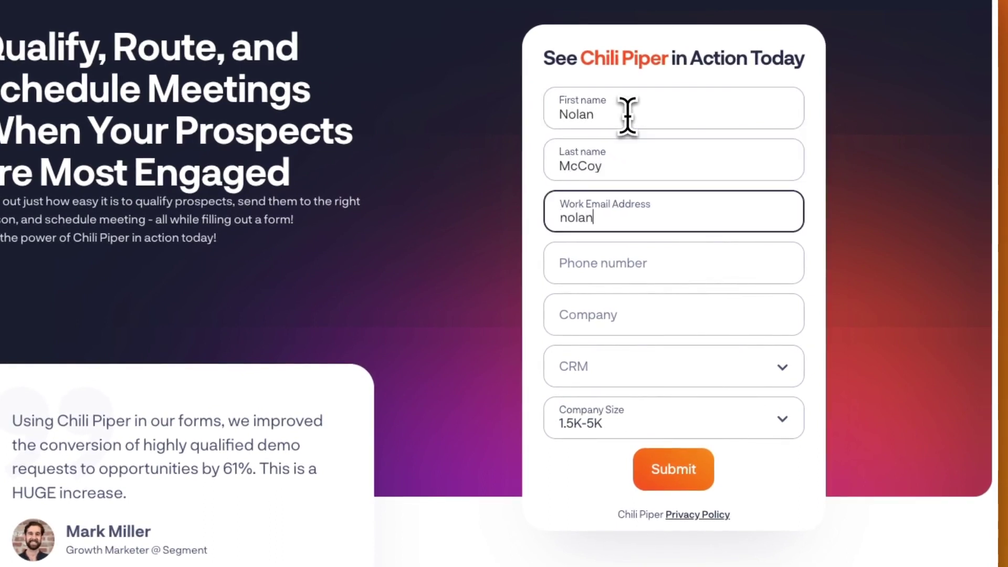
{"action": "type", "text": "@spicysaas.io"}
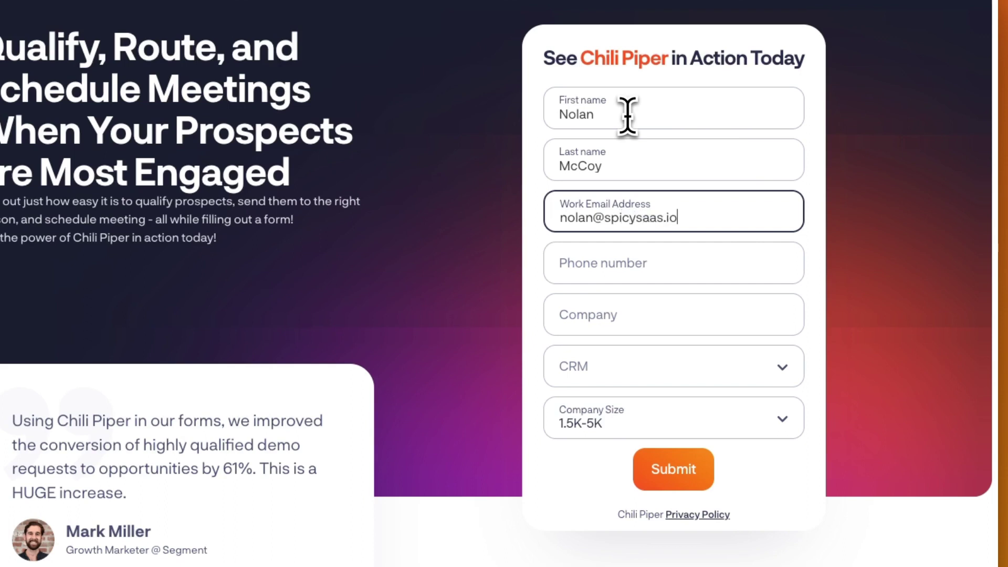
Enter the phone number and company Spicy SaaS, and choose Salesforce as the CRM.
{"action": "left_click", "coordinate": [630, 263]}
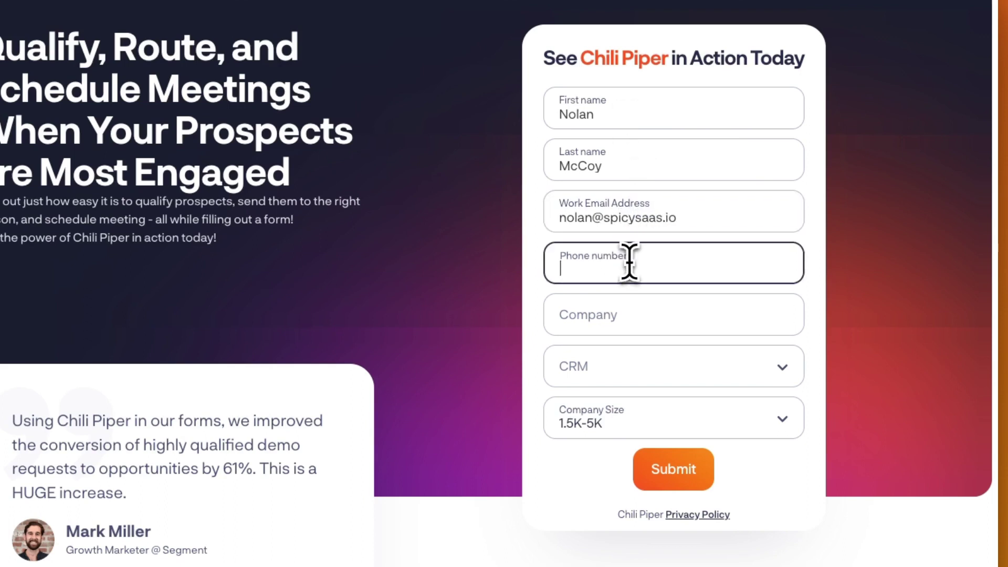
{"action": "type", "text": "12345678"}
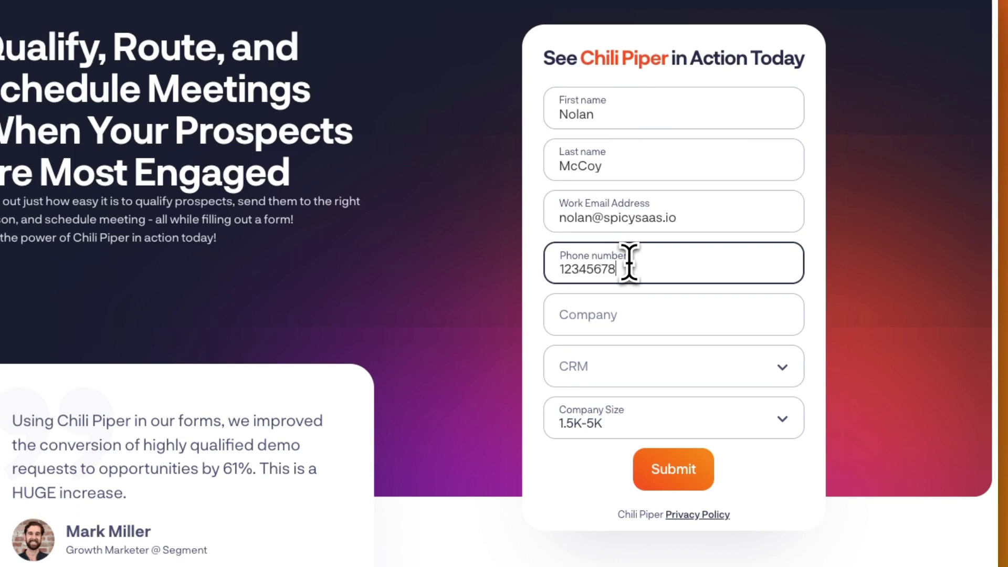
{"action": "left_click", "coordinate": [621, 313]}
{"action": "type", "text": "SPicy S"}
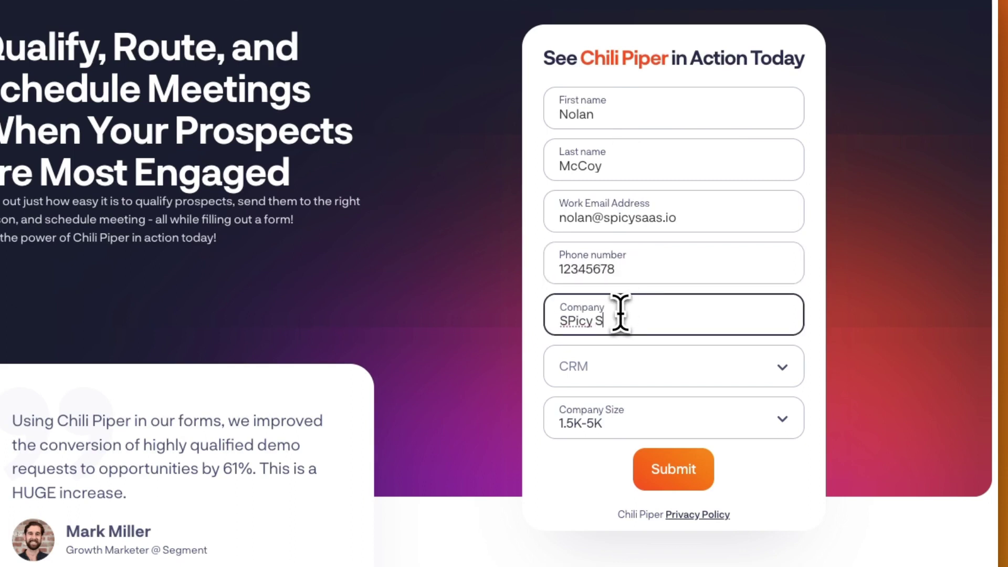
{"action": "key", "text": "BackSpace"}
{"action": "key", "text": "BackSpace"}
{"action": "key", "text": "BackSpace"}
{"action": "key", "text": "BackSpace"}
{"action": "key", "text": "BackSpace"}
{"action": "key", "text": "BackSpace"}
{"action": "type", "text": "picy "}
{"action": "type", "text": "S"}
{"action": "left_click", "coordinate": [630, 367]}
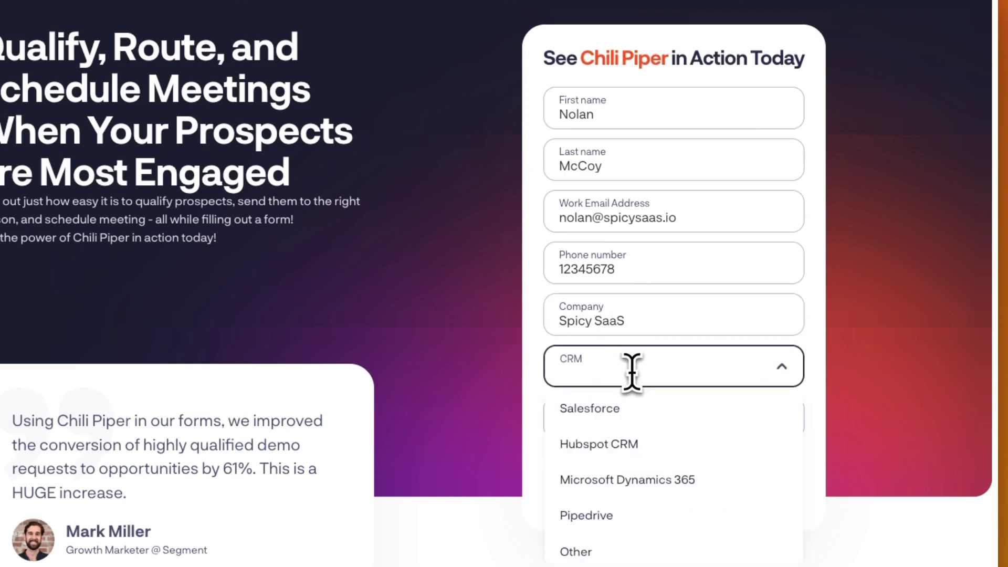
{"action": "left_click", "coordinate": [634, 406]}
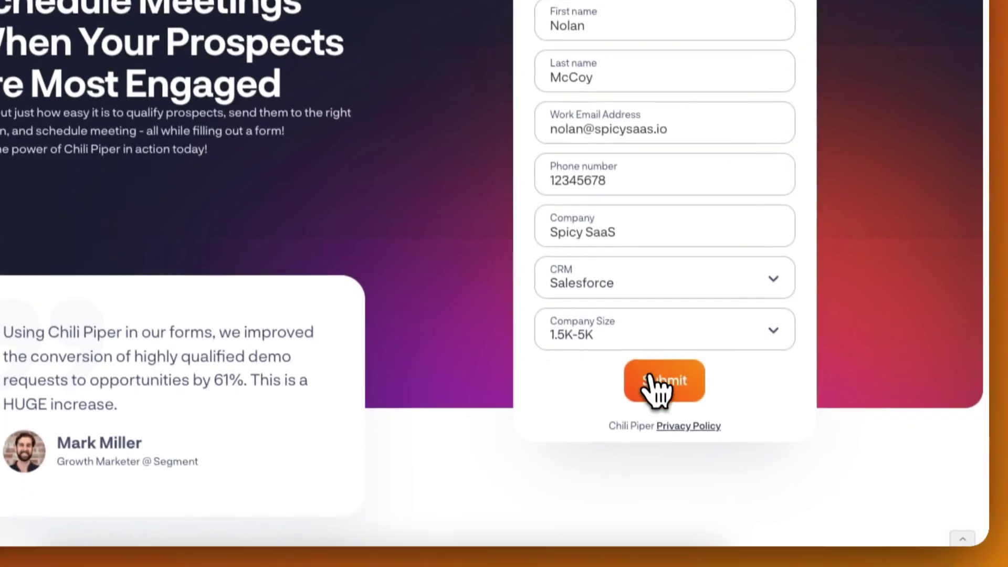
Submit the demo request and book the 8:00 AM call on 17 Nov.
{"action": "left_click", "coordinate": [657, 382]}
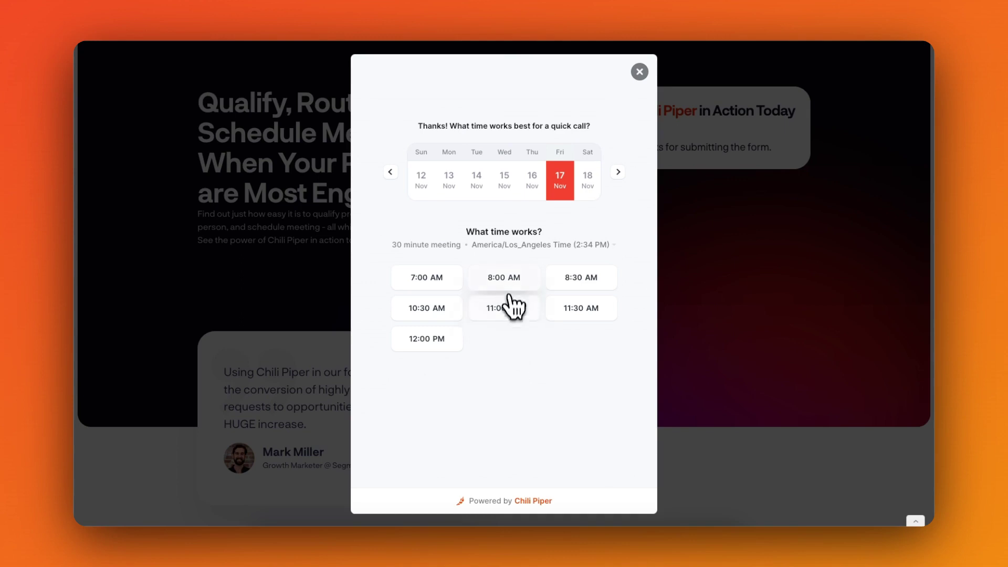
{"action": "left_click", "coordinate": [505, 277]}
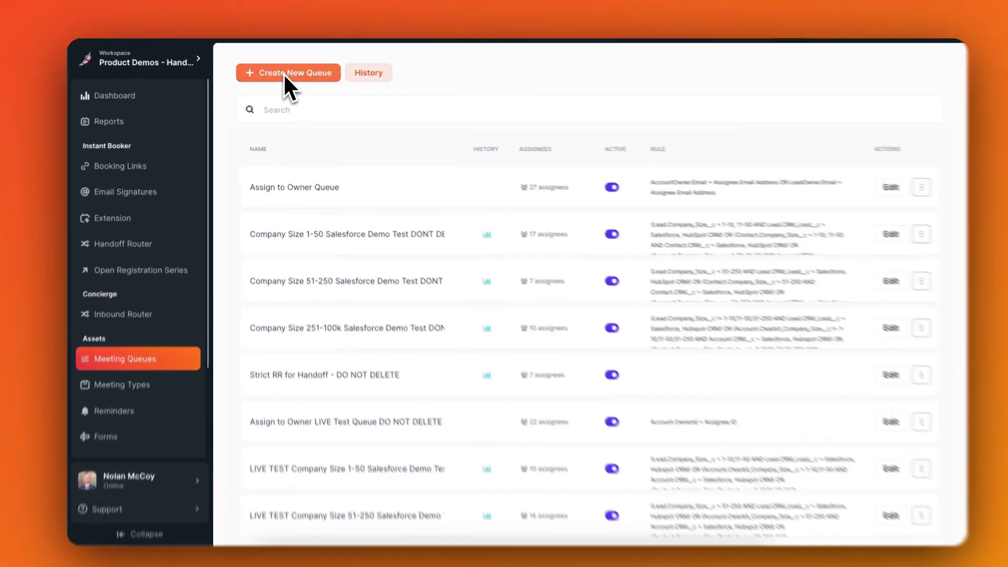
Create a new queue named ENT using Advanced Round Robin routing.
{"action": "left_click", "coordinate": [283, 72]}
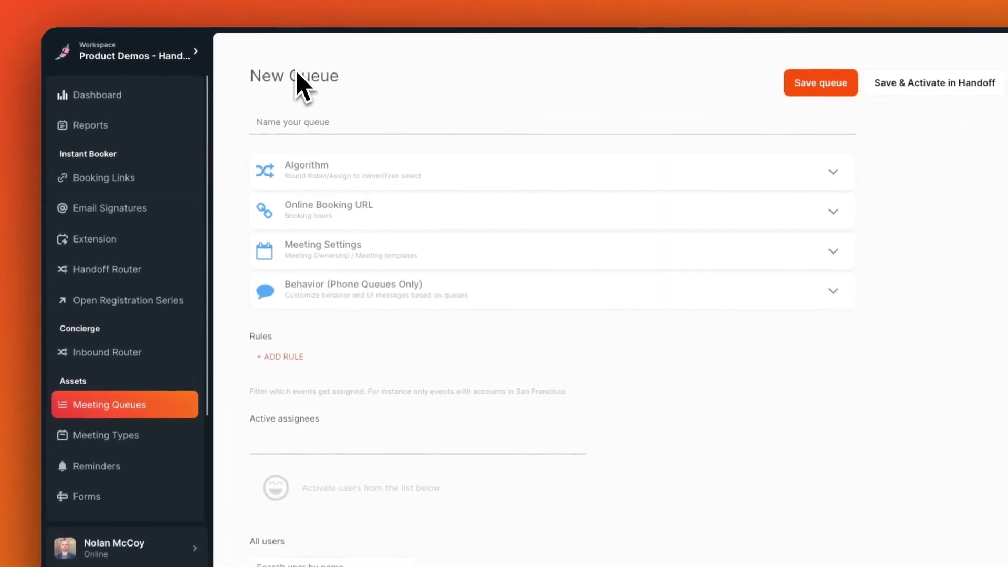
{"action": "left_click", "coordinate": [295, 120]}
{"action": "type", "text": "ENT"}
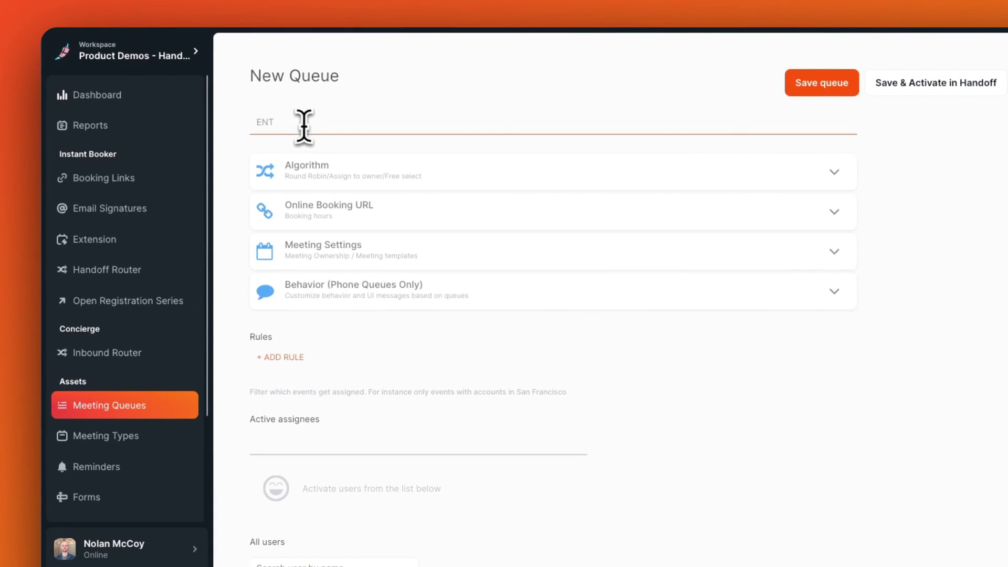
{"action": "left_click", "coordinate": [315, 167]}
{"action": "left_click", "coordinate": [269, 221]}
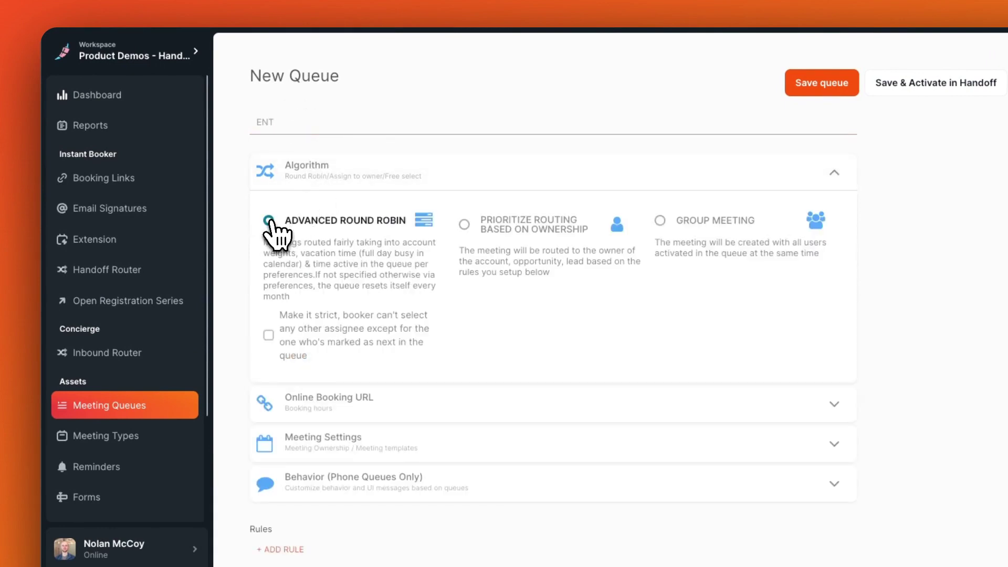
{"action": "scroll", "coordinate": [292, 276], "scroll_direction": "down", "scroll_amount": 3}
Add a routing rule on Related Account Company Size >= 1500.
{"action": "left_click", "coordinate": [272, 366]}
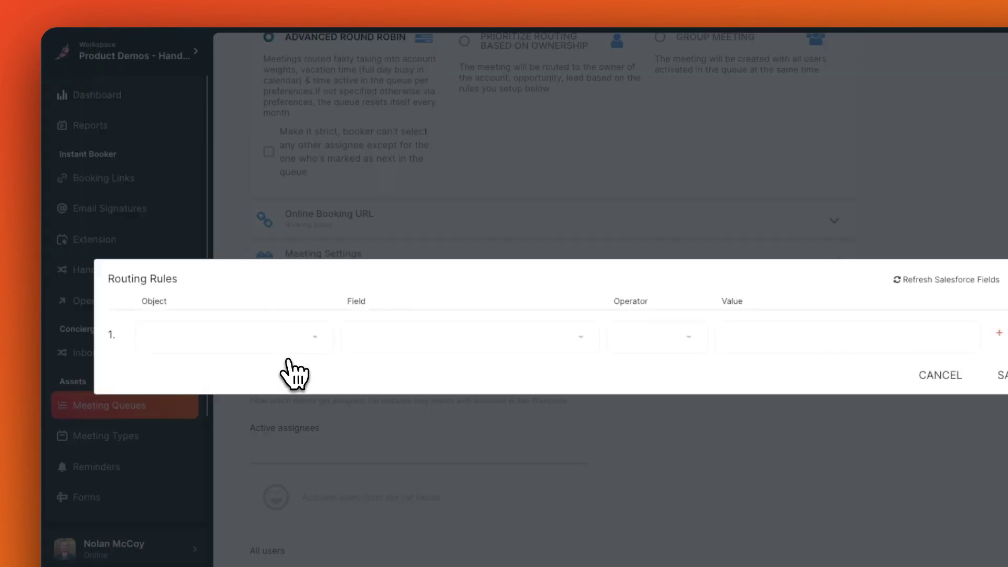
{"action": "left_click", "coordinate": [260, 331]}
{"action": "left_click", "coordinate": [205, 315]}
{"action": "left_click", "coordinate": [510, 216]}
{"action": "type", "text": "company"}
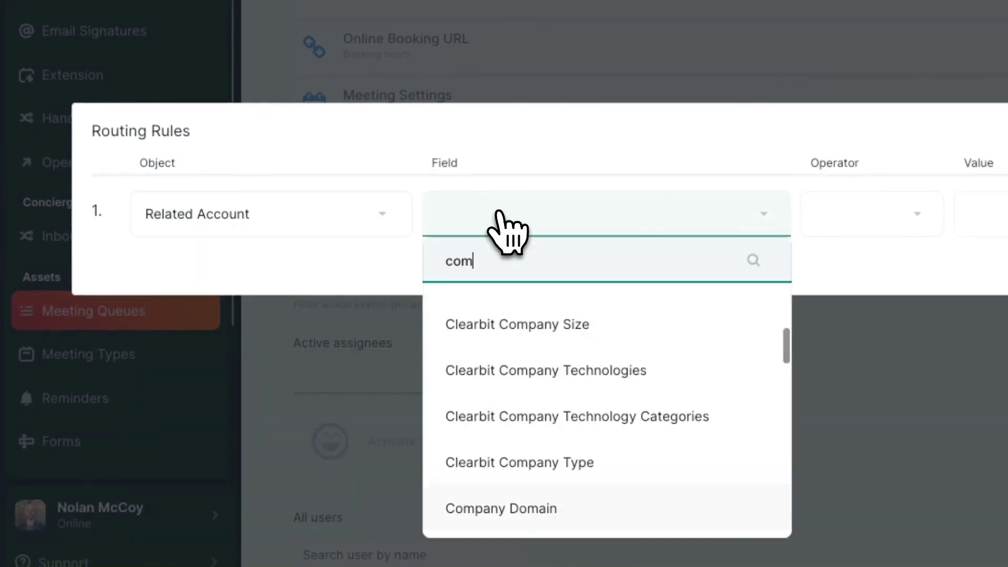
{"action": "scroll", "coordinate": [520, 362], "scroll_direction": "down", "scroll_amount": 3}
{"action": "left_click", "coordinate": [519, 358]}
{"action": "left_click", "coordinate": [625, 217]}
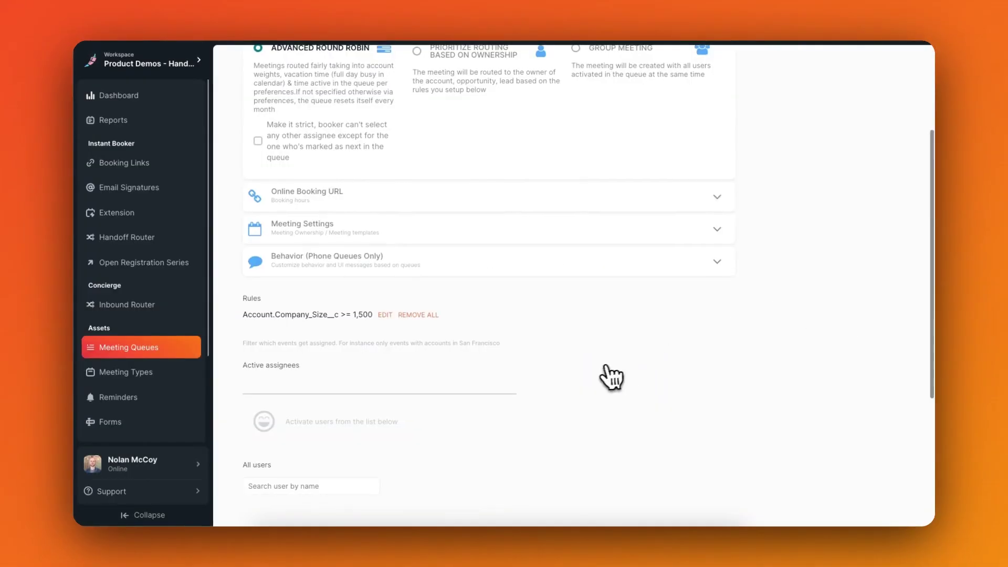
{"action": "scroll", "coordinate": [607, 370], "scroll_direction": "down", "scroll_amount": 3}
{"action": "scroll", "coordinate": [583, 362], "scroll_direction": "down", "scroll_amount": 2}
Make three reps active assignees and save the ENT queue.
{"action": "left_click", "coordinate": [500, 348]}
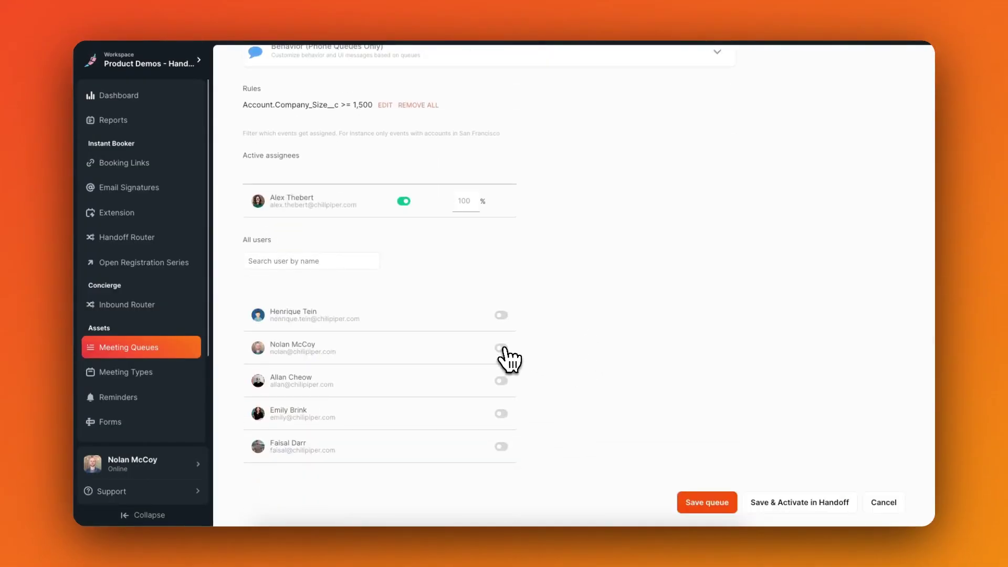
{"action": "left_click", "coordinate": [501, 393]}
{"action": "left_click", "coordinate": [500, 447]}
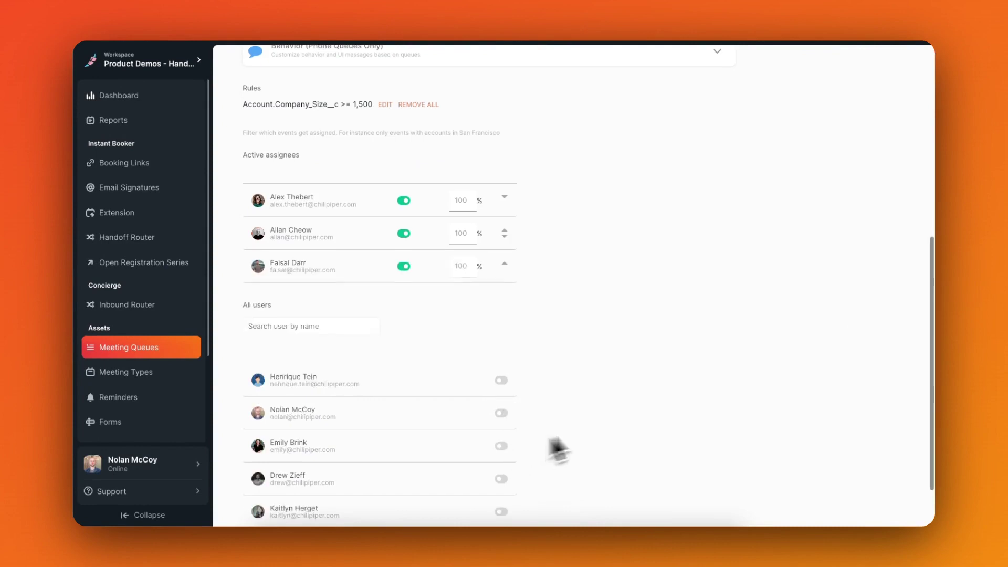
{"action": "scroll", "coordinate": [551, 449], "scroll_direction": "down", "scroll_amount": 2}
{"action": "left_click", "coordinate": [708, 502]}
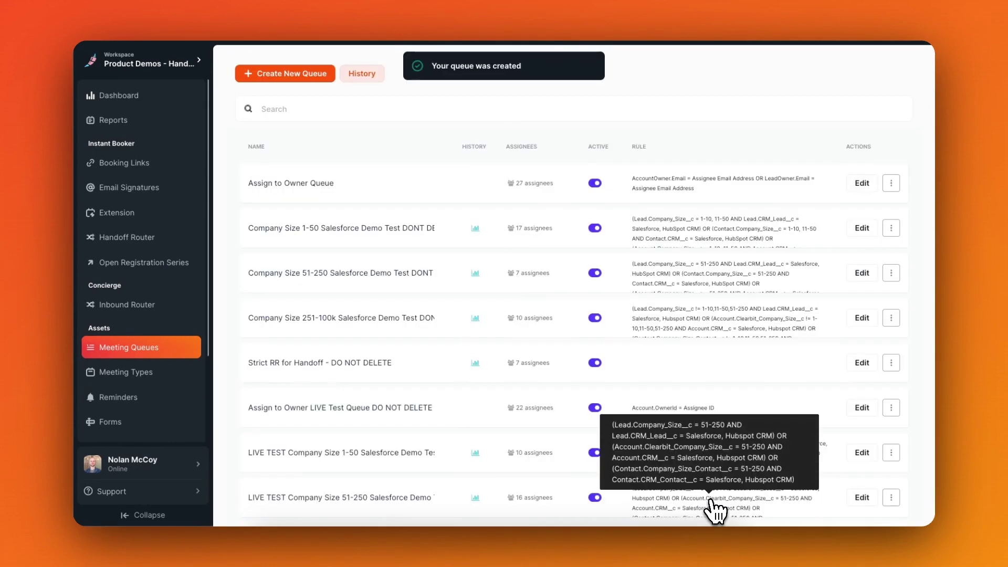